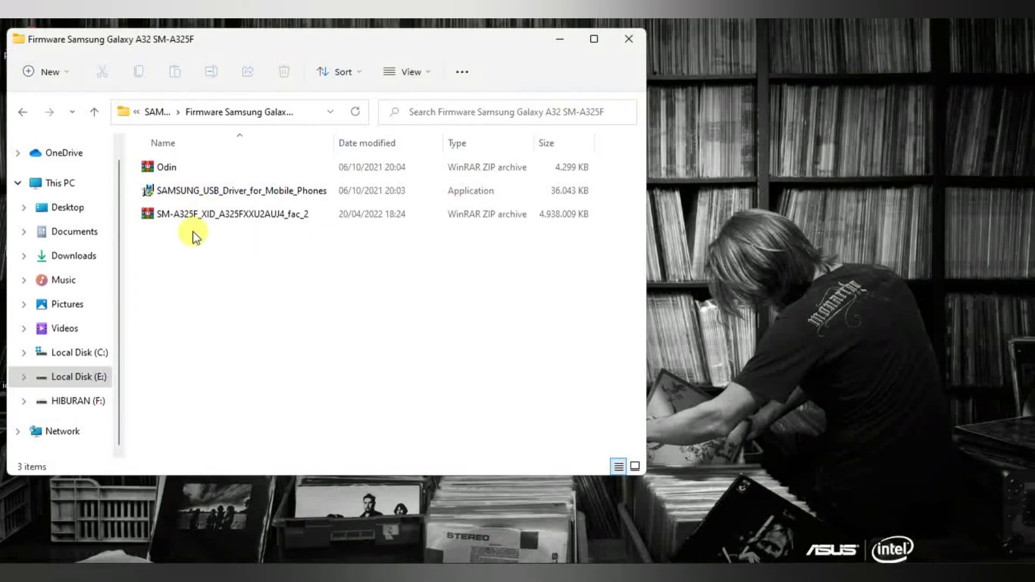
Run SAMSUNG_USB_Driver_for_Mobile_Phones as administrator and complete its installation wizard.
left_click(261, 196)
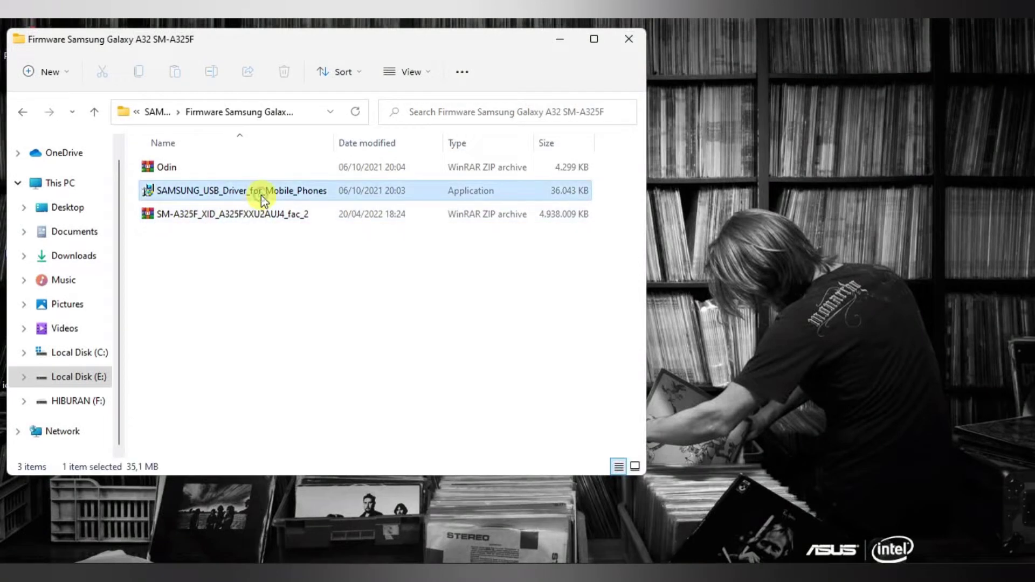
double_click(226, 192)
right_click(231, 195)
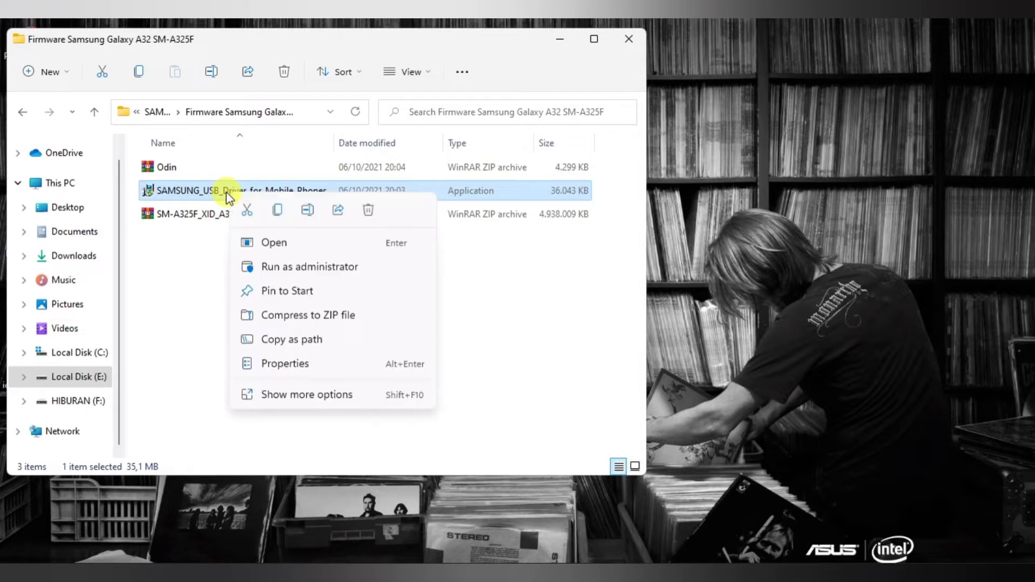
left_click(288, 267)
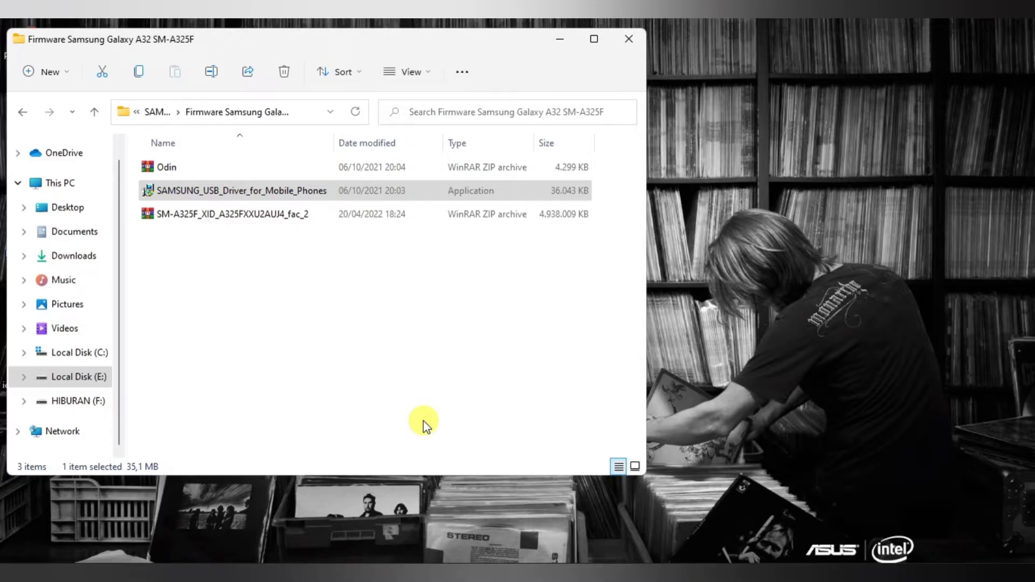
left_click(579, 421)
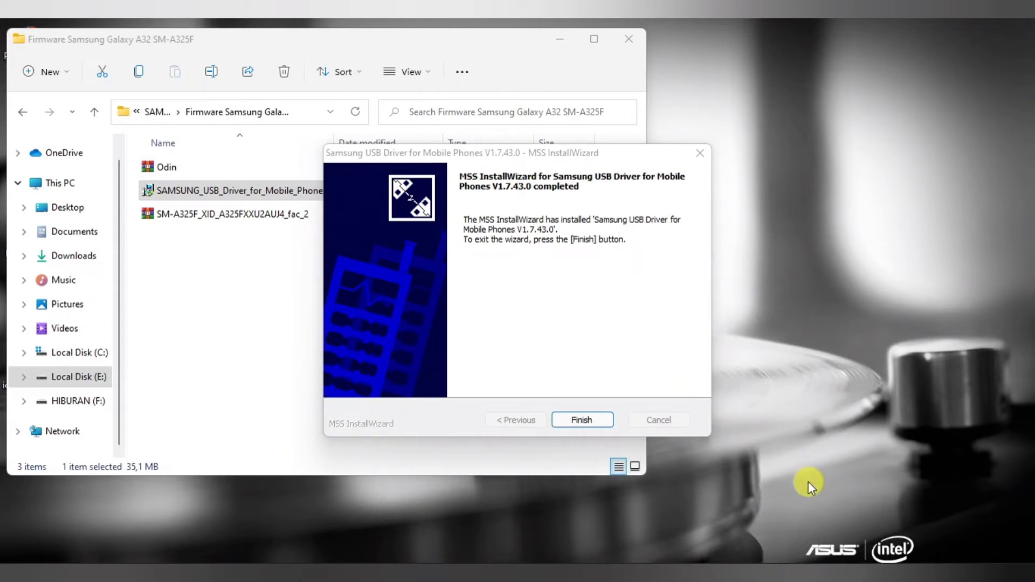
left_click(590, 418)
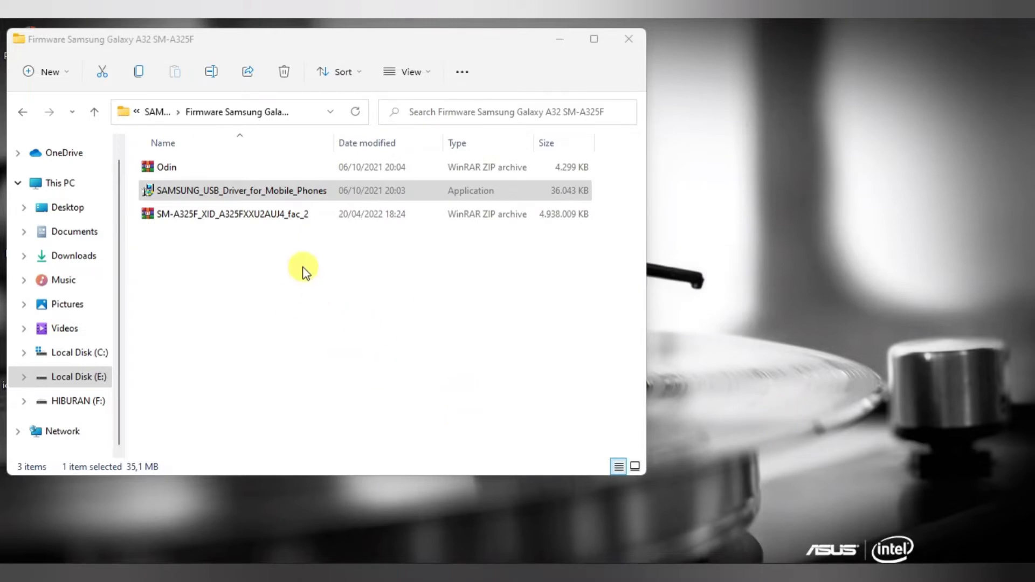
Extract the Odin ZIP archive with WinRAR into an Odin folder beside it, keeping the default extraction options.
left_click(173, 167)
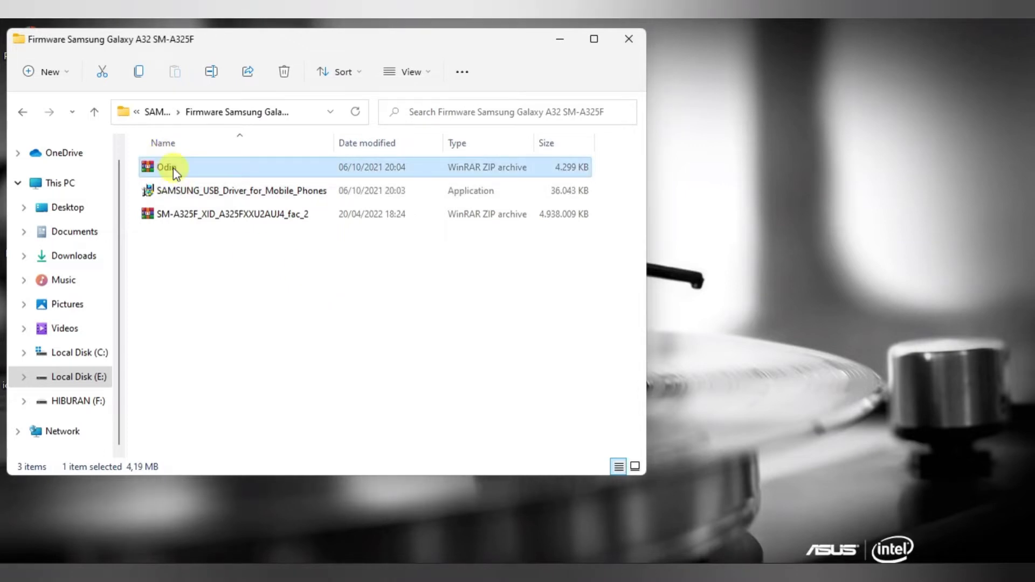
right_click(173, 168)
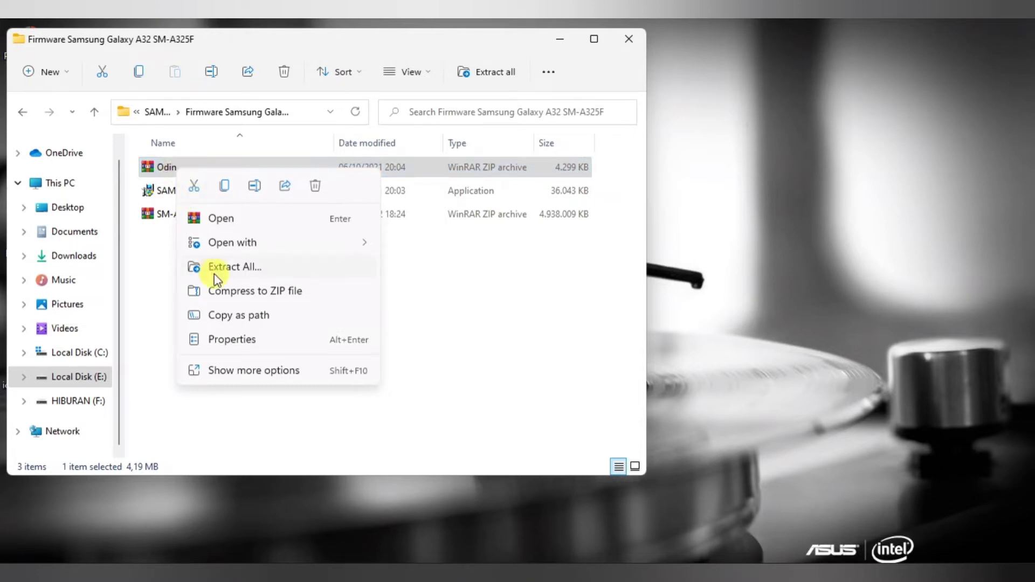
left_click(244, 369)
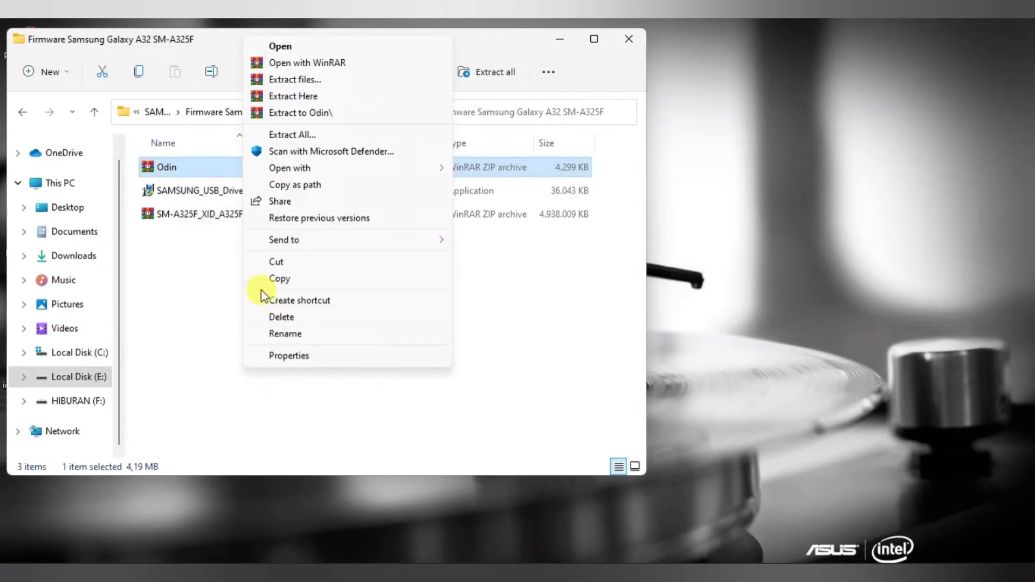
left_click(302, 79)
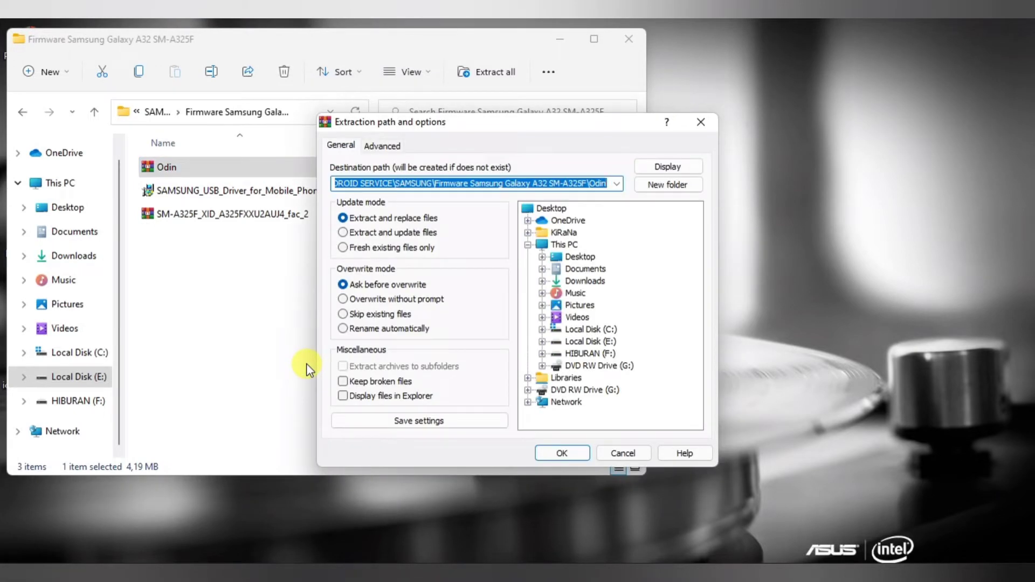
left_click(563, 454)
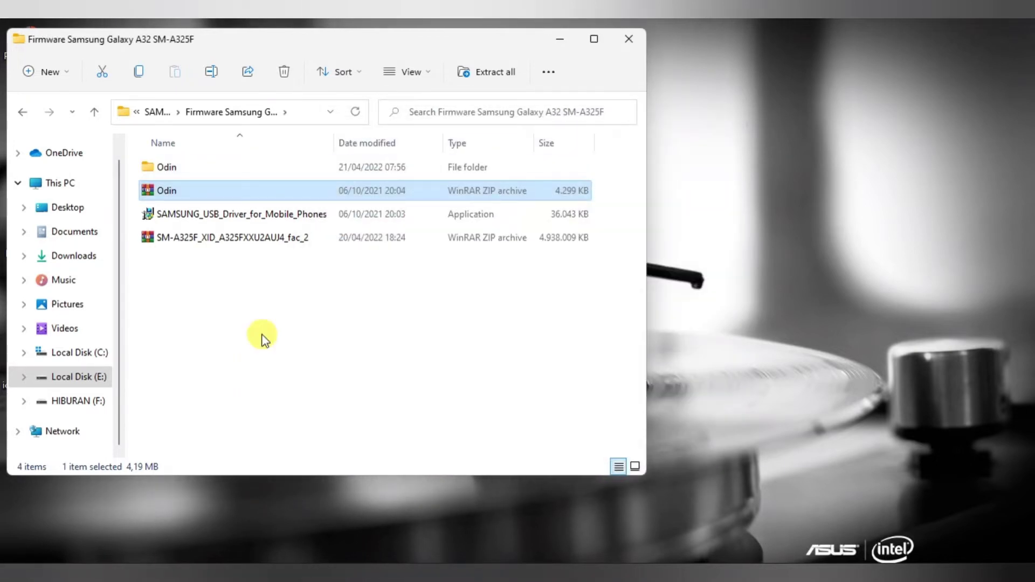
Extract the SM-A325F_XID_A325FXXU2AUJ4_fac_2 firmware archive with WinRAR into a folder of the same name, keeping the default options.
left_click(267, 238)
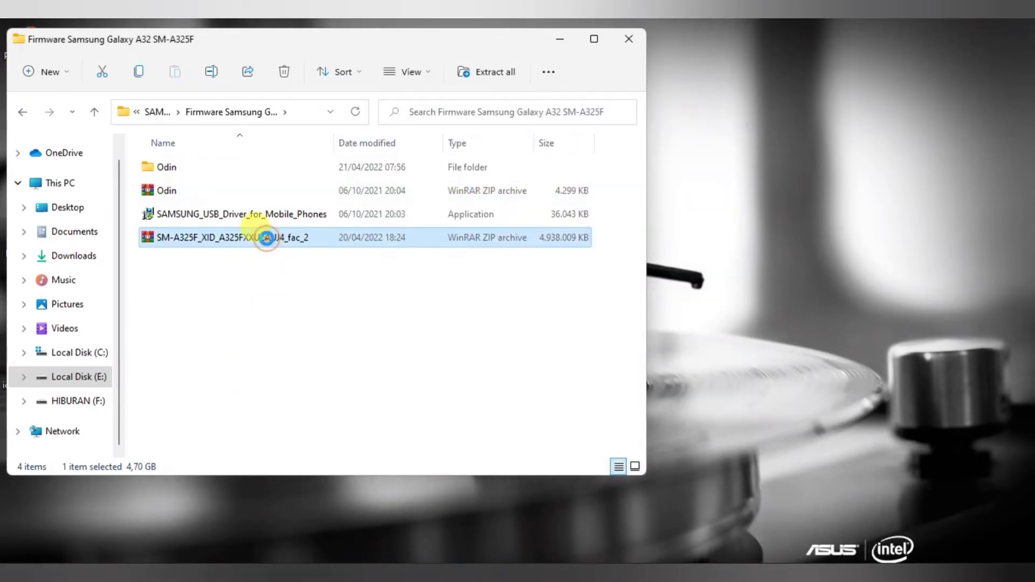
right_click(266, 241)
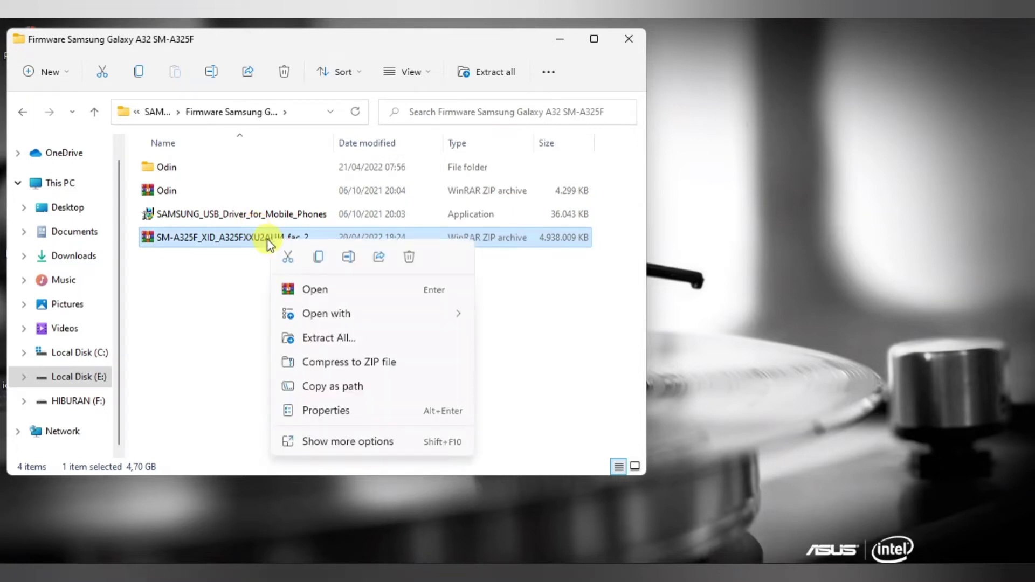
left_click(316, 442)
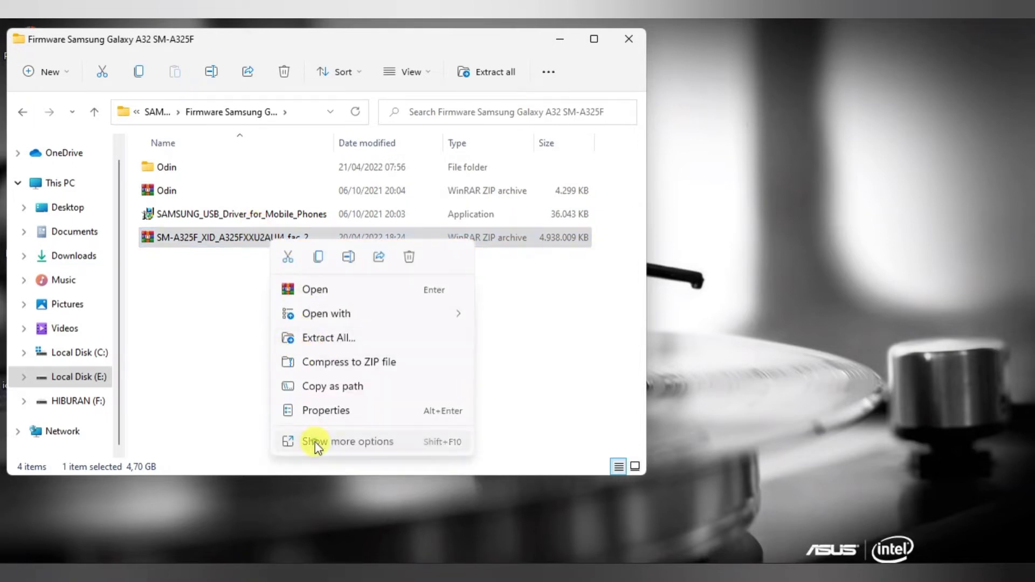
left_click(358, 154)
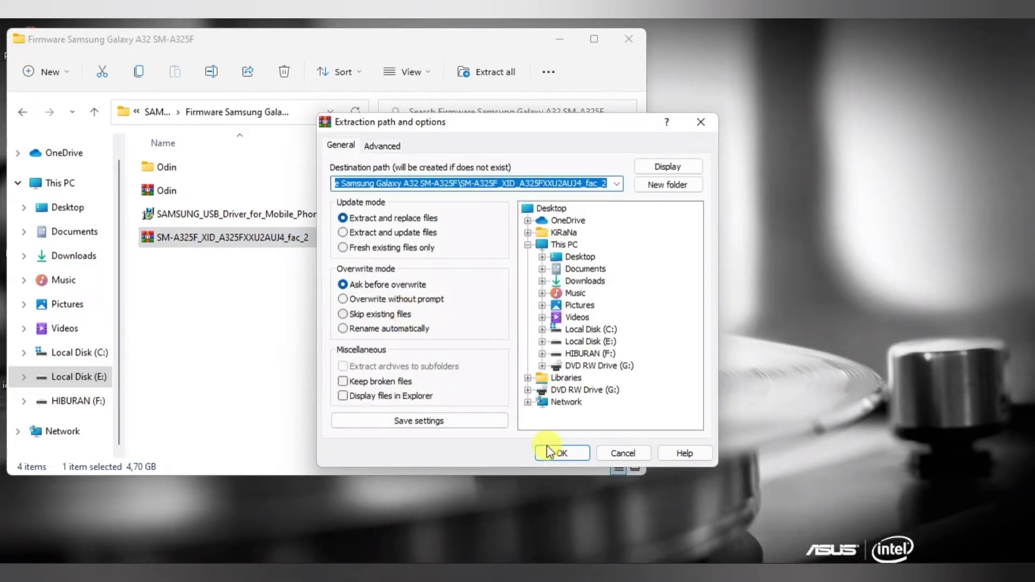
left_click(561, 453)
right_click(700, 186)
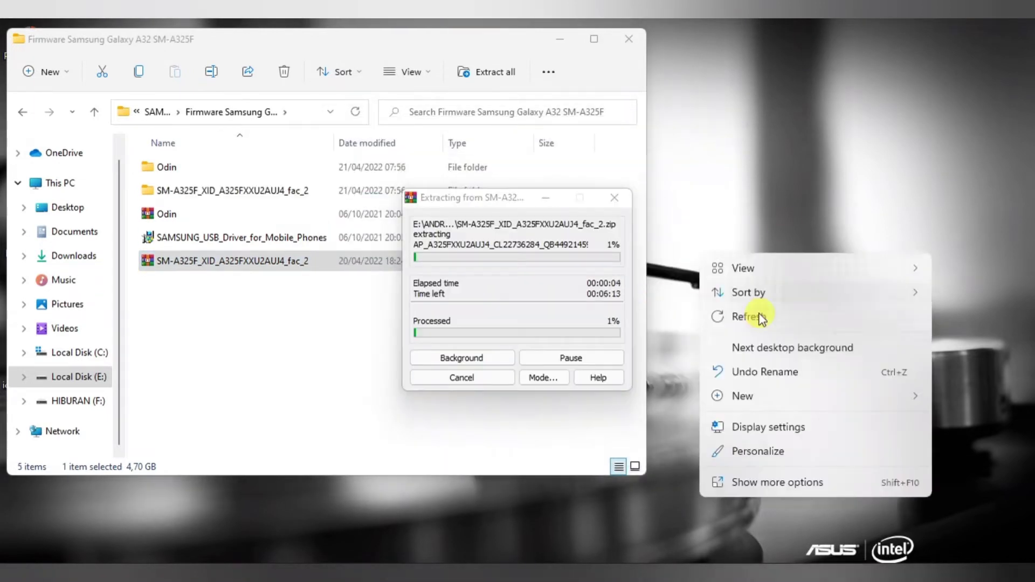
left_click(736, 249)
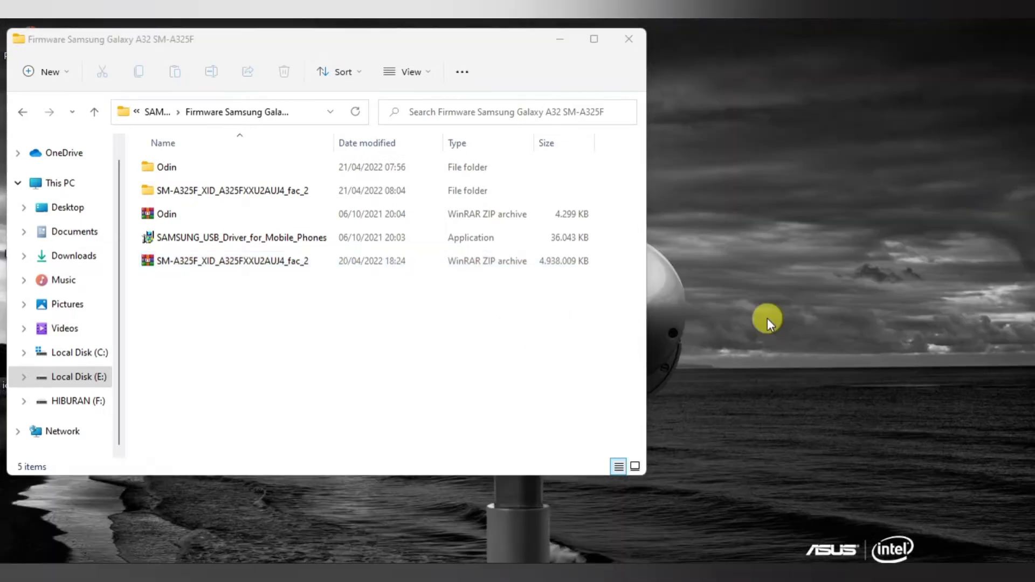
Open the Odin3_v3.14.4 folder inside the extracted Odin folder.
left_click(169, 170)
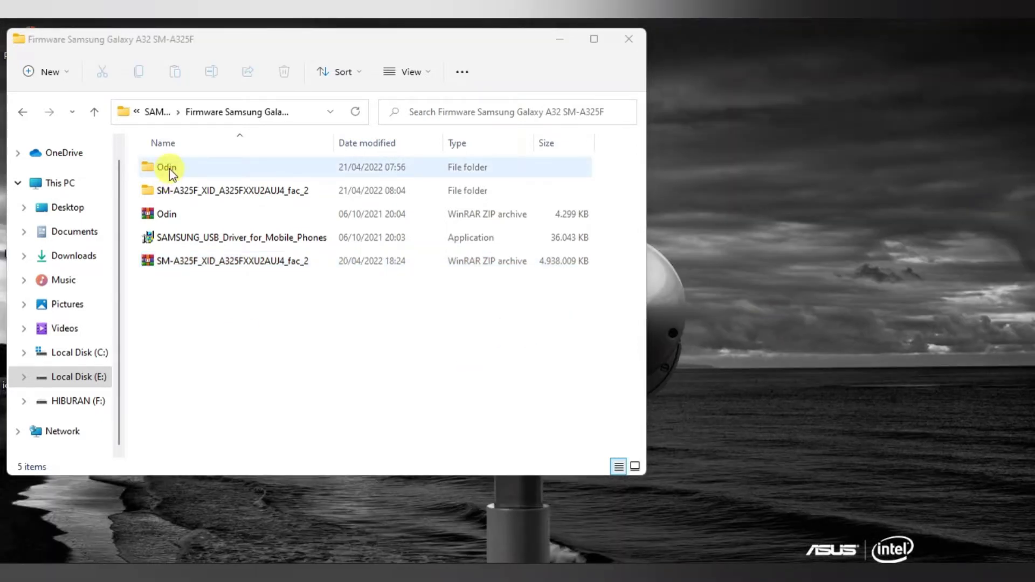
left_click(169, 170)
double_click(170, 169)
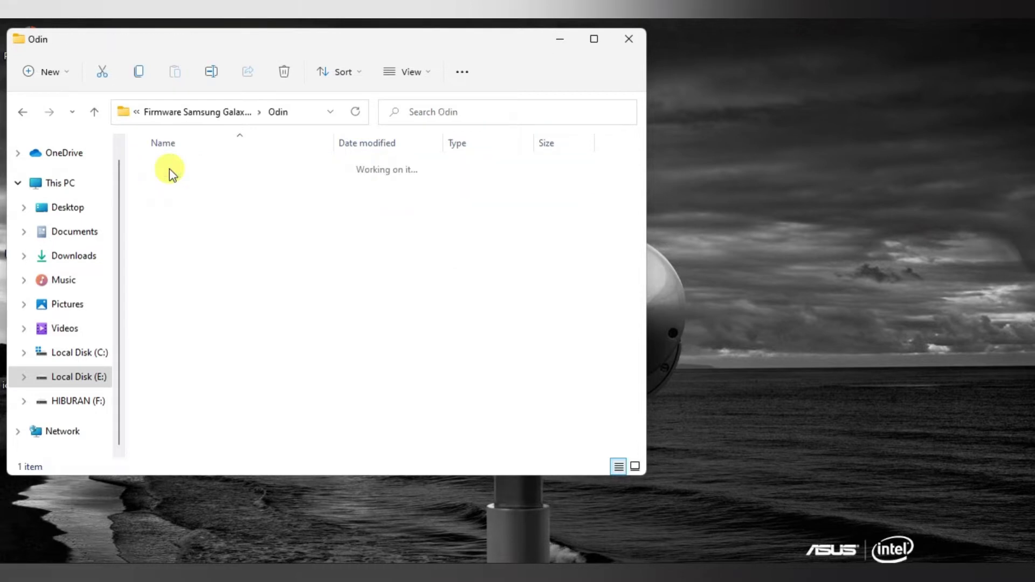
left_click(170, 169)
double_click(169, 169)
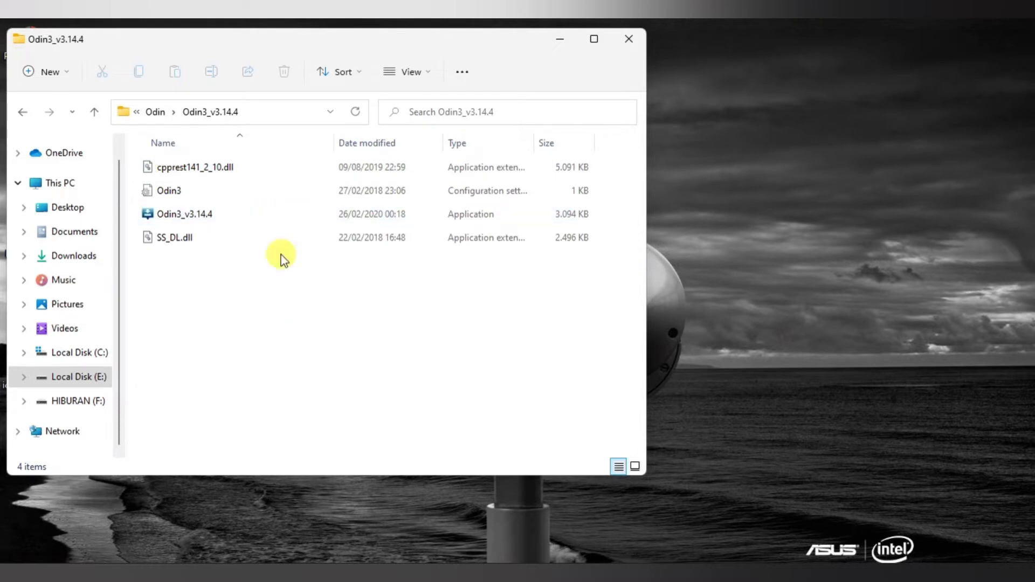
Launch the Odin3_v3.14.4 application and accept its startup warning.
right_click(296, 207)
mouse_move(339, 250)
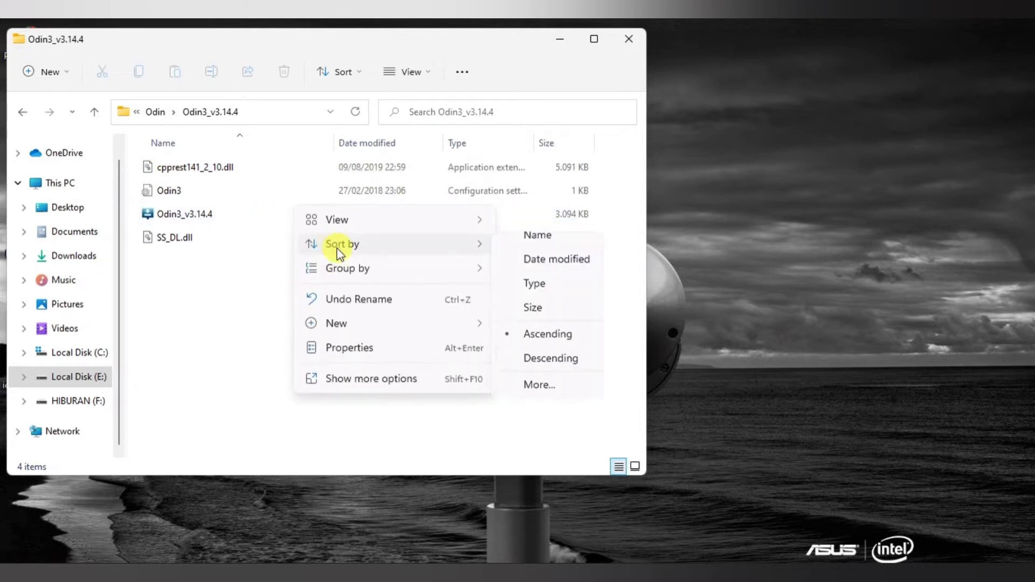
left_click(238, 344)
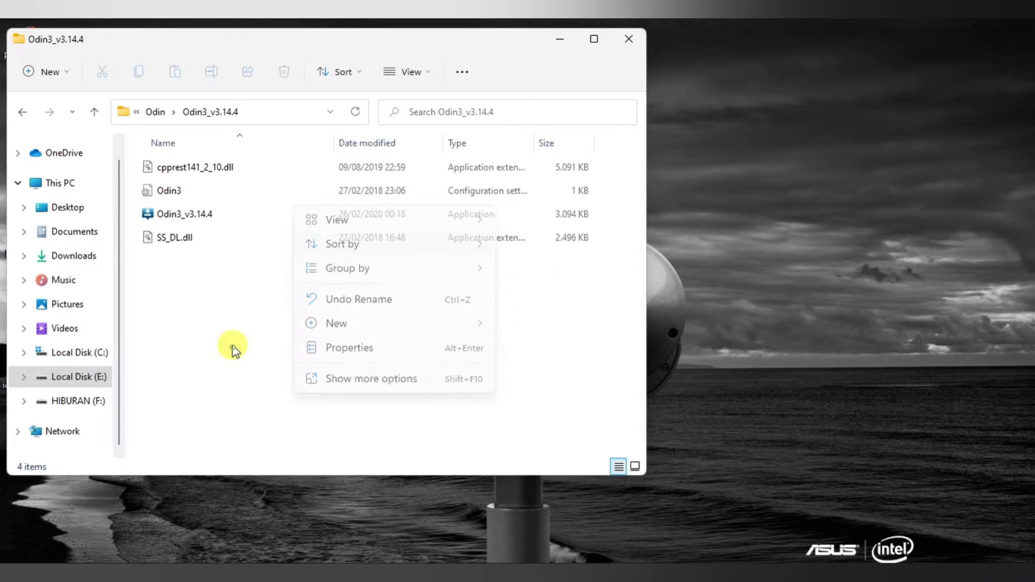
left_click(195, 218)
double_click(195, 218)
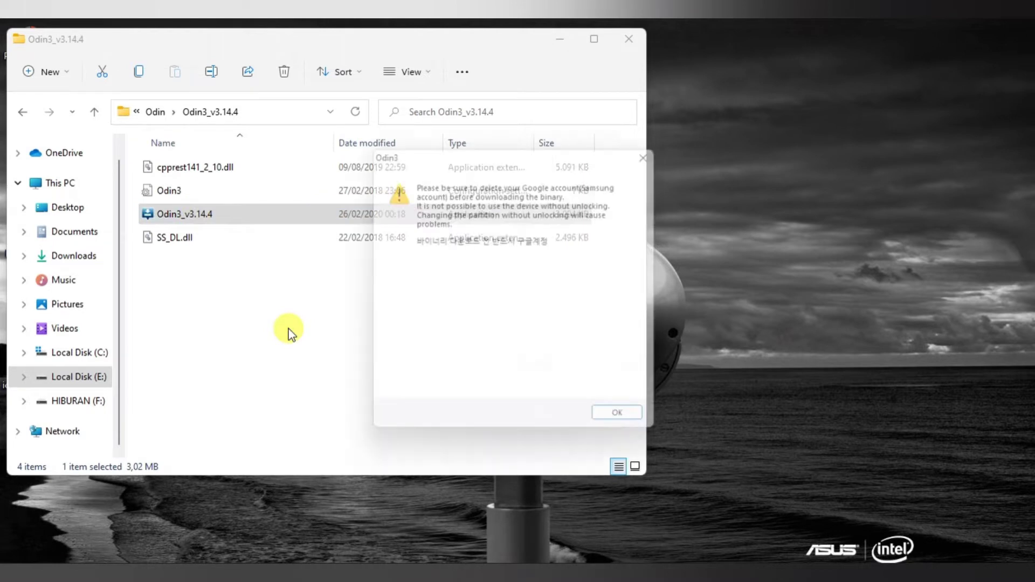
left_click(630, 426)
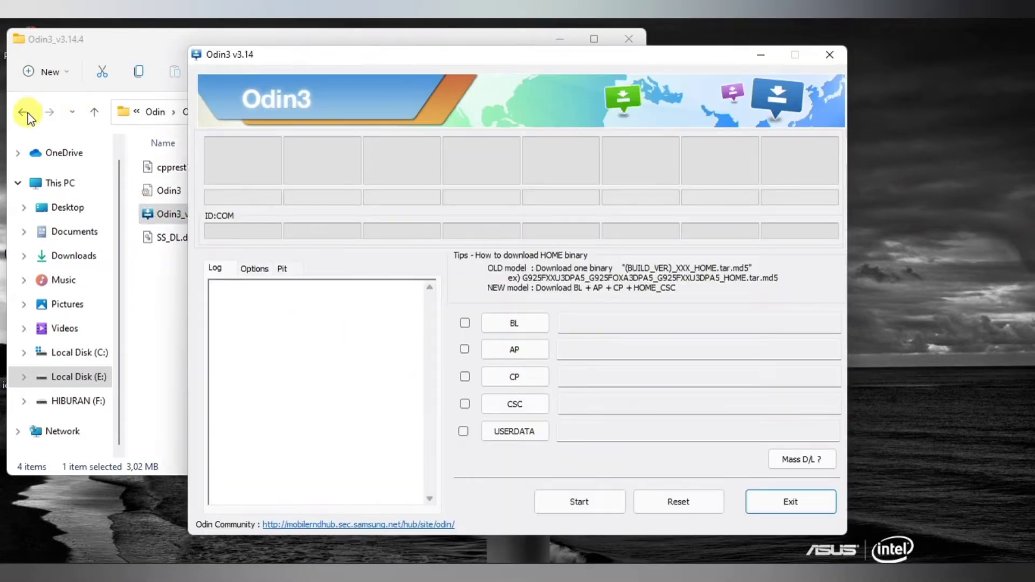
Go back up to the firmware folder and open the extracted SM-A325F_XID_A325FXXU2AUJ4_fac_2 folder to view its files.
left_click(93, 113)
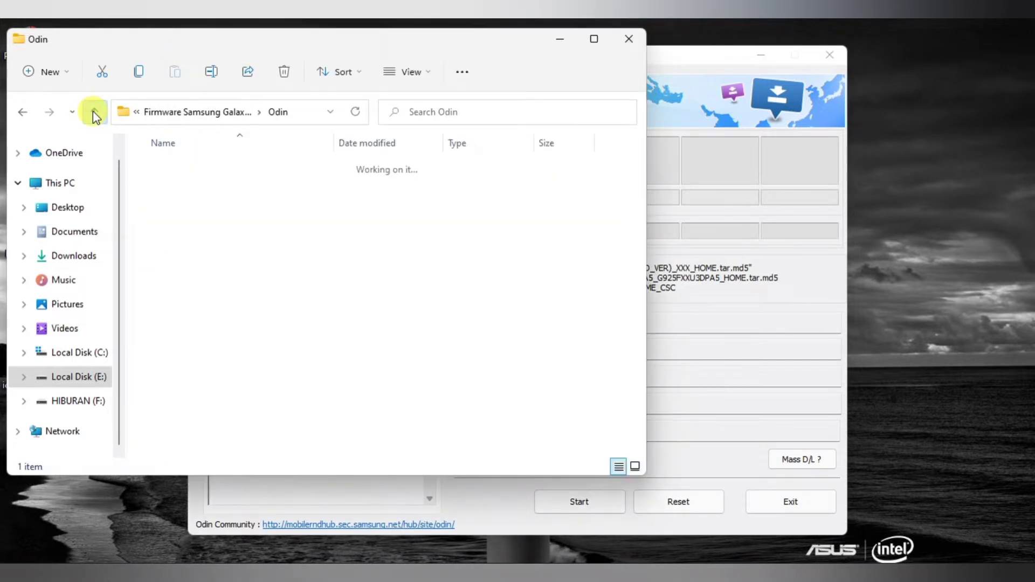
left_click(93, 111)
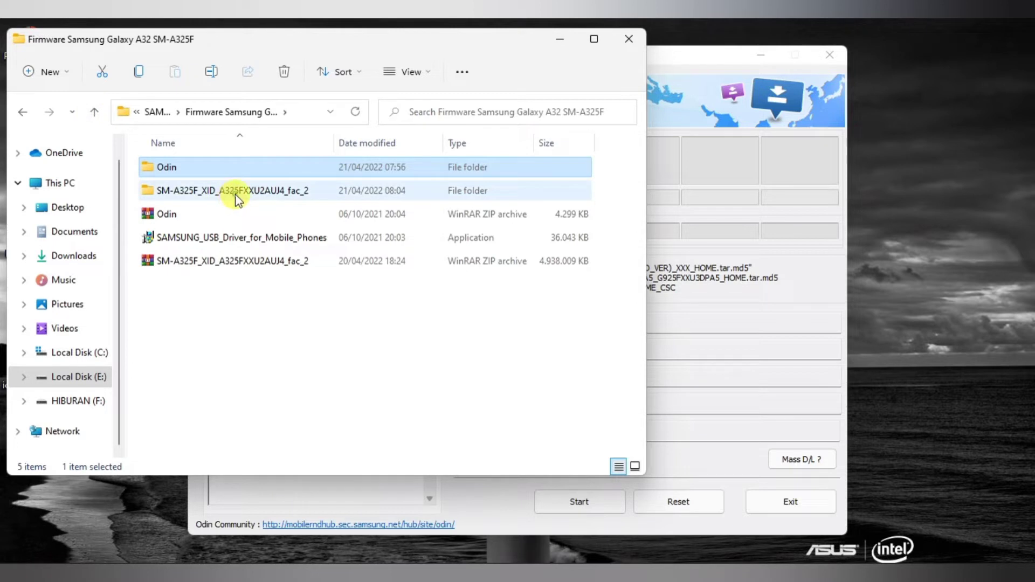
left_click(237, 199)
double_click(237, 199)
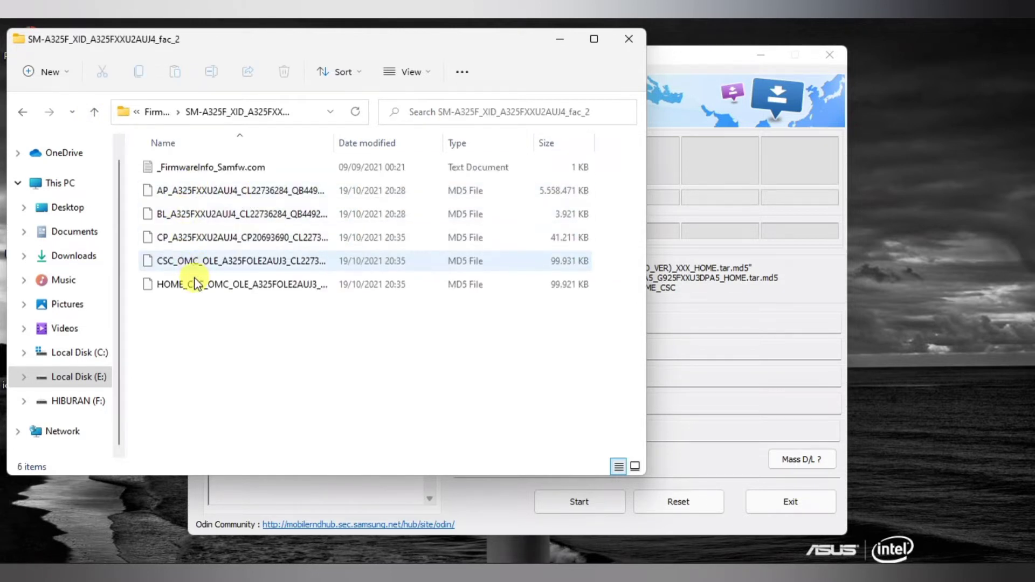
Bring the Odin3 window to the front and move it over the file window.
left_click(680, 51)
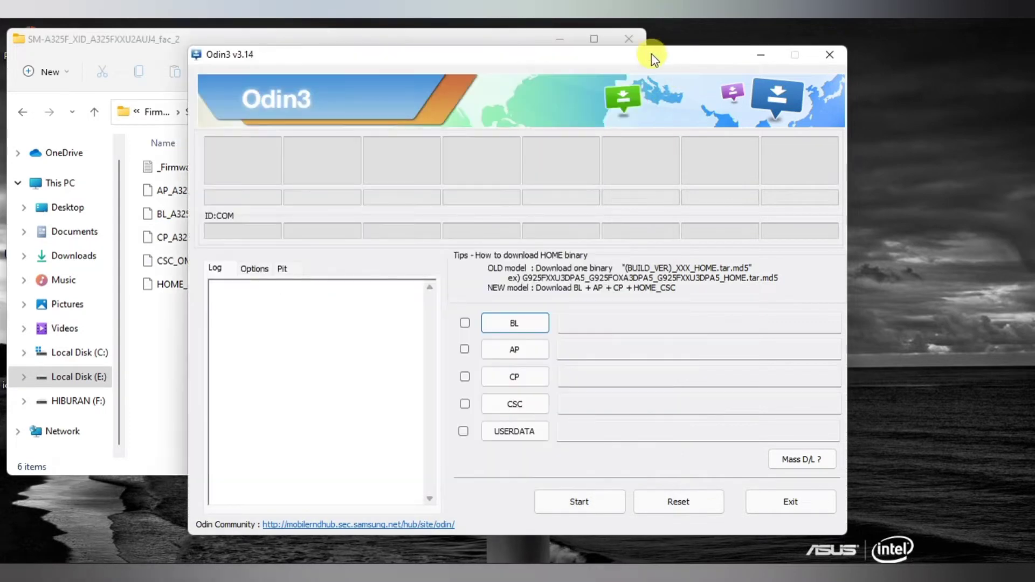
left_click_drag(634, 54, 453, 39)
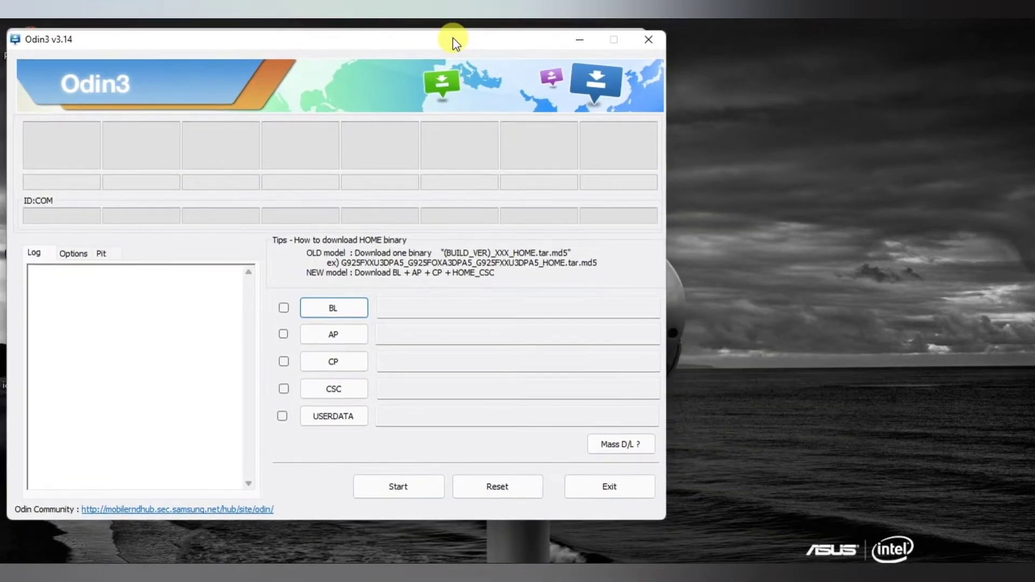
left_click(919, 271)
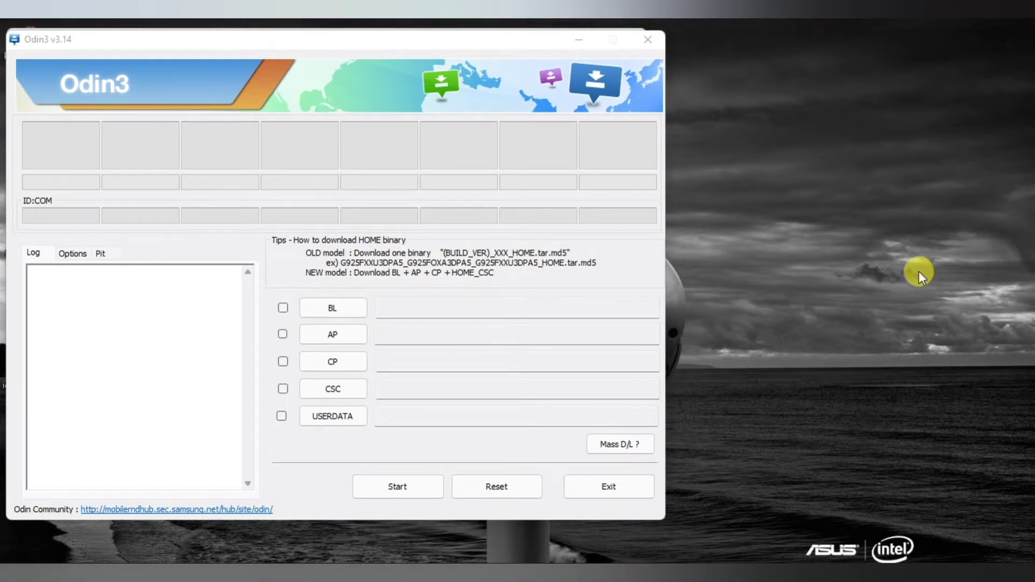
right_click(919, 271)
left_click(756, 314)
left_click_drag(139, 31, 139, 30)
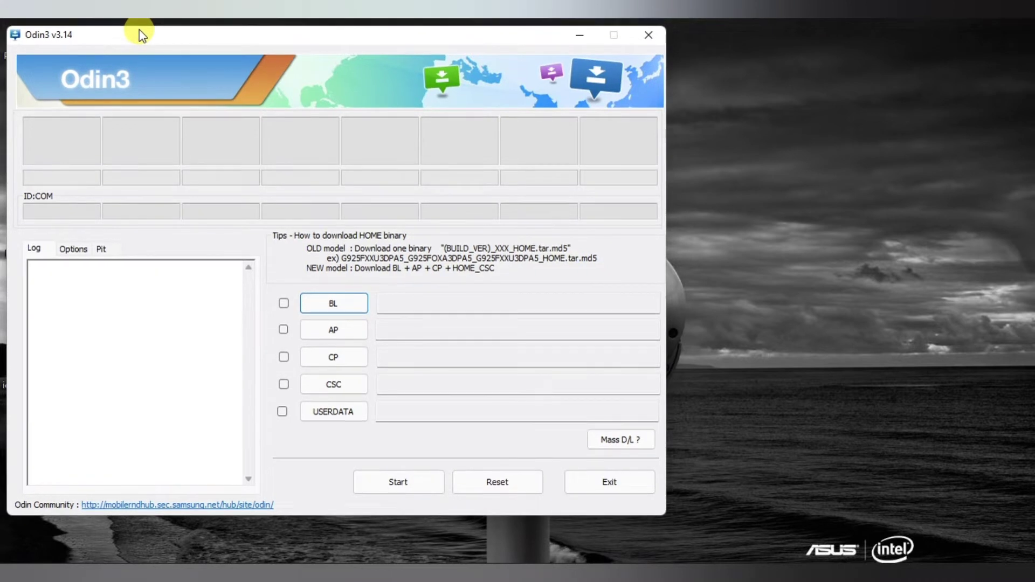
Start choosing the BL file and browse Local Disk (E:) to ANDROID SERVICE, SAMSUNG, Firmware Samsung Galaxy A32 SM-A325F.
left_click(335, 305)
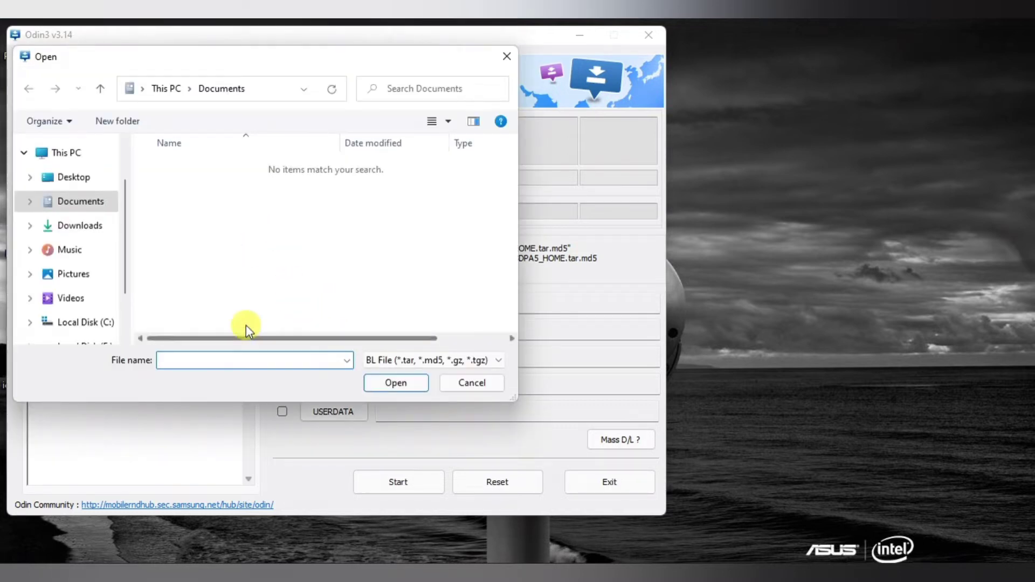
scroll(110, 310, "down", 1)
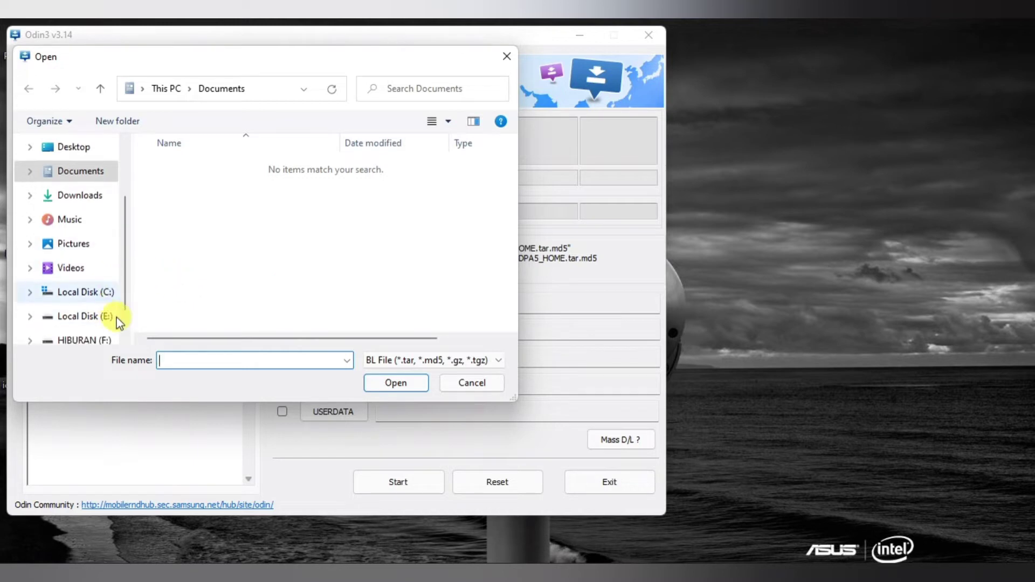
left_click(108, 319)
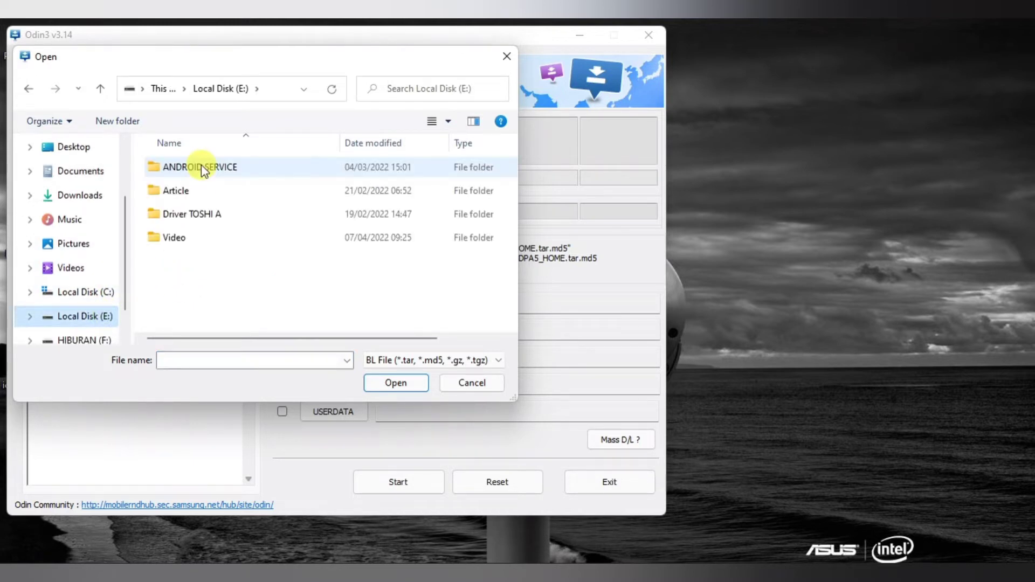
left_click(202, 167)
double_click(202, 167)
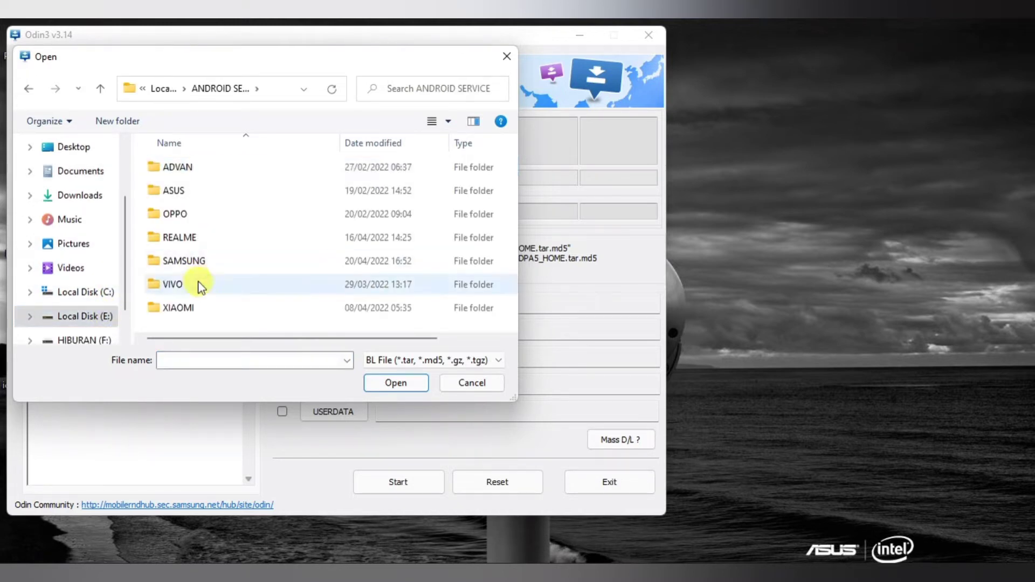
double_click(195, 263)
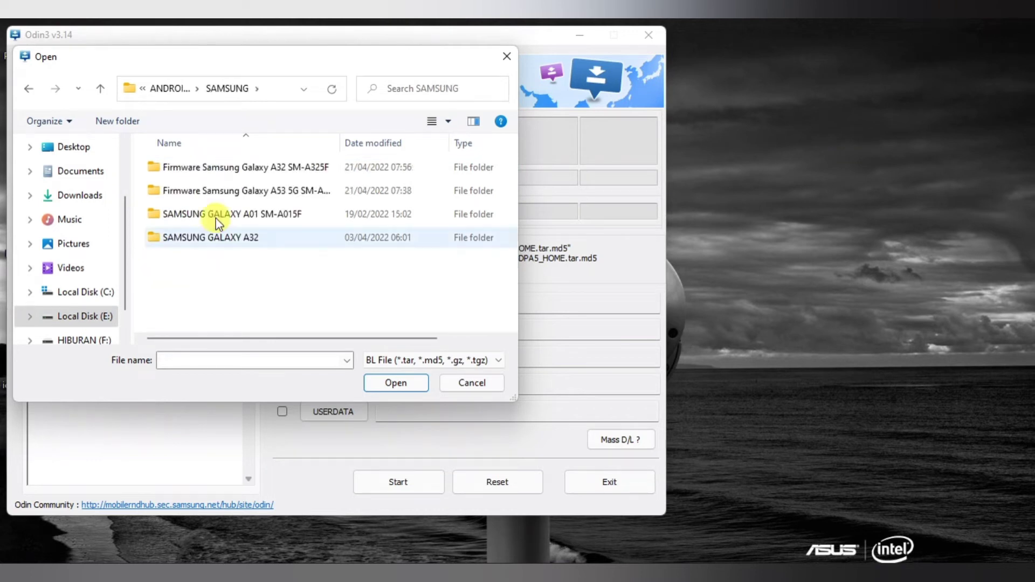
double_click(272, 163)
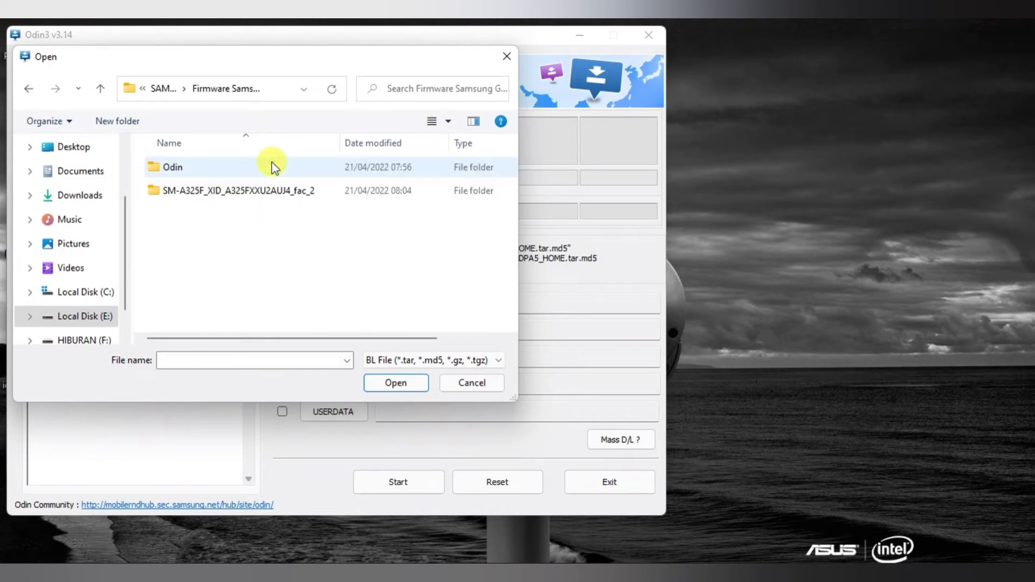
Load the BL_A325FXXU2AUJ4 file from the SM-A325F_XID_A325FXXU2AUJ4_fac_2 folder into the BL slot.
left_click(264, 190)
double_click(263, 190)
left_click(264, 190)
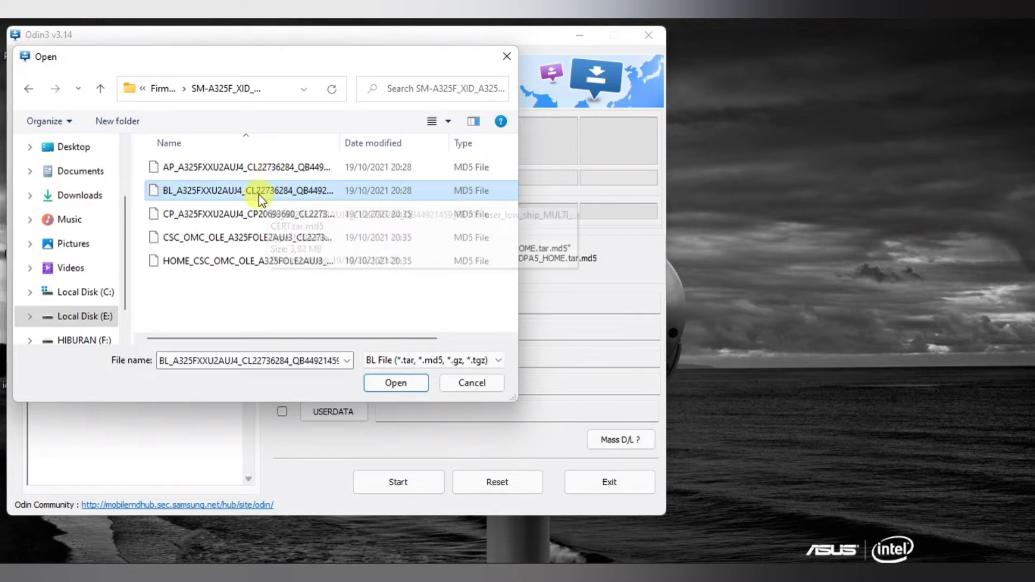
left_click(397, 384)
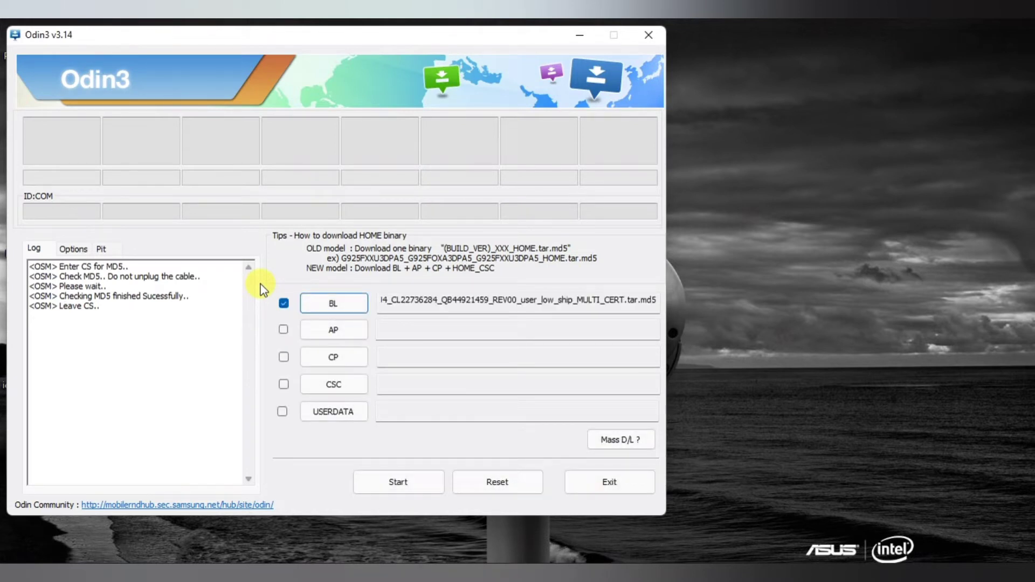
Load the AP_A325FXXU2AUJ4 firmware file into the AP slot.
left_click(329, 334)
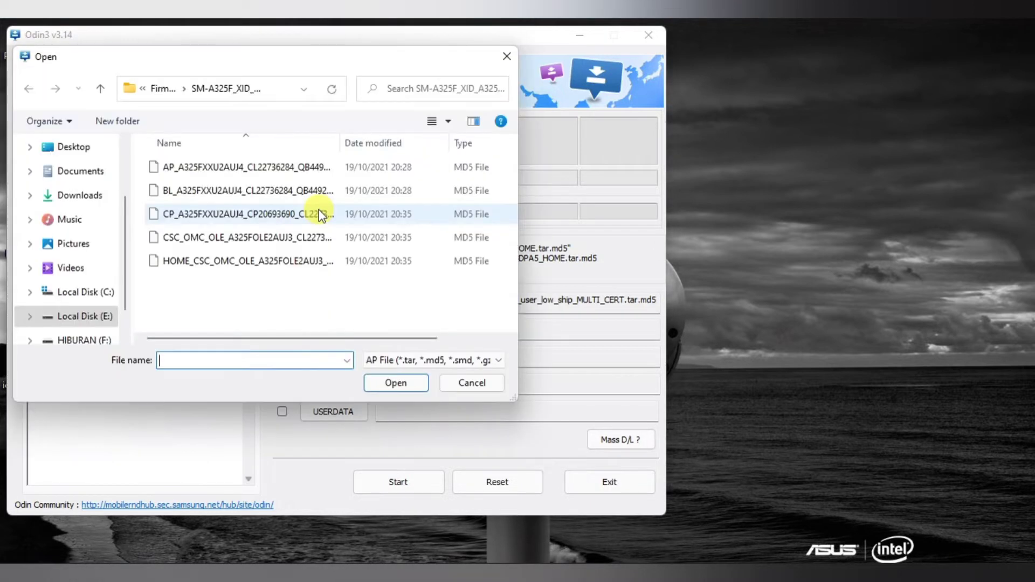
left_click(205, 168)
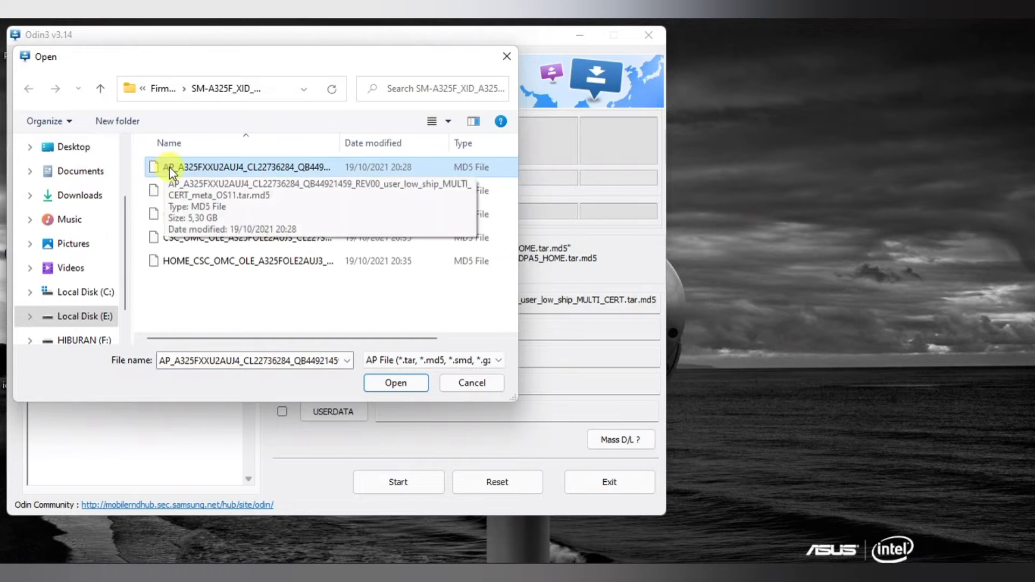
left_click(405, 383)
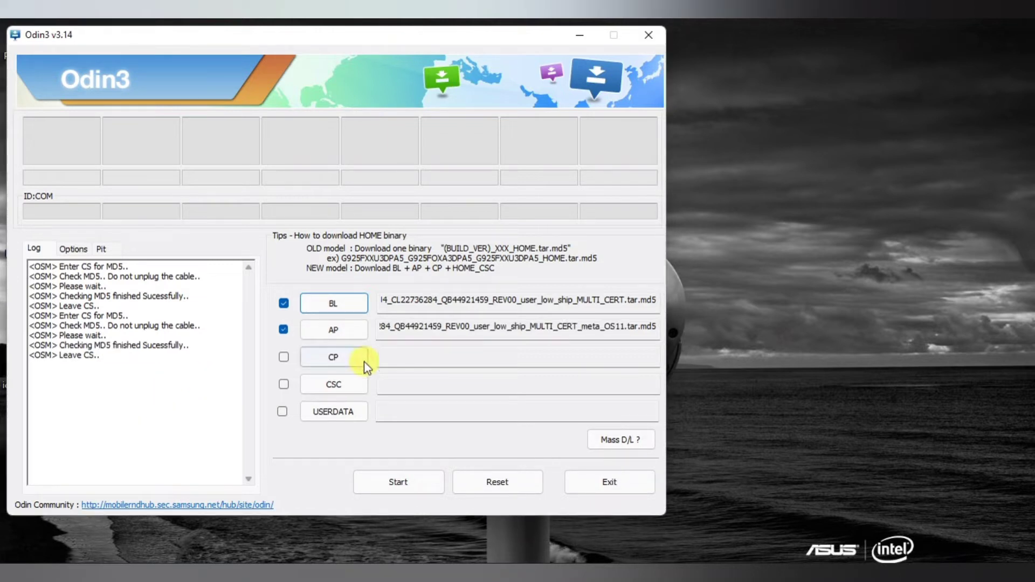
Load the CP_A325FXXU2AUJ4 modem file into the CP slot.
left_click(333, 359)
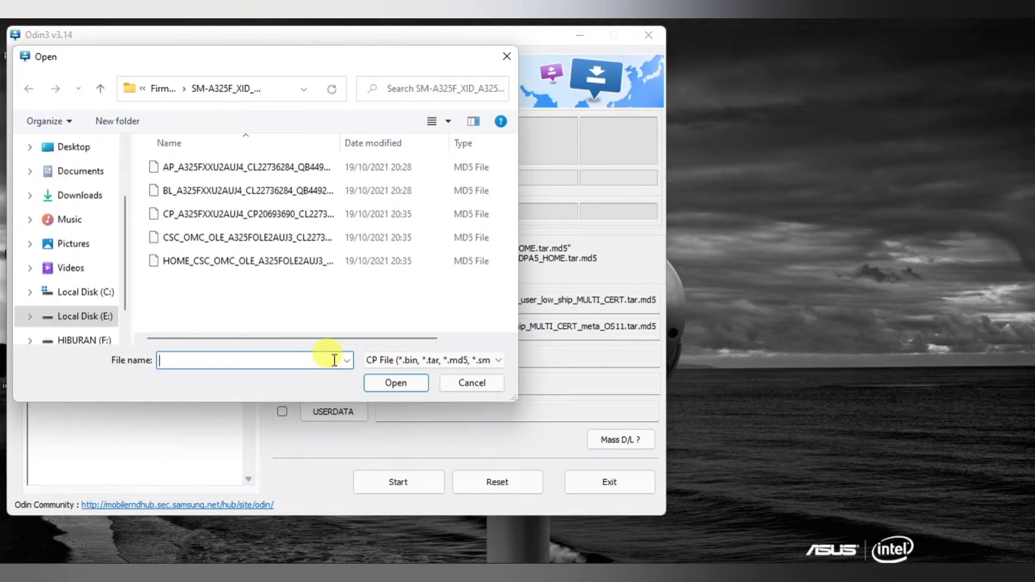
left_click(196, 214)
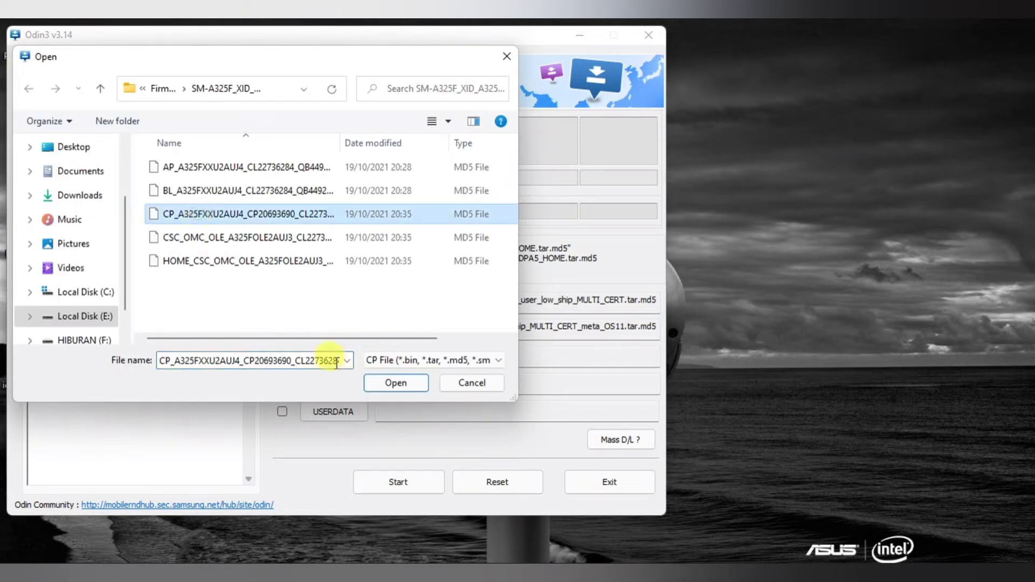
left_click(380, 384)
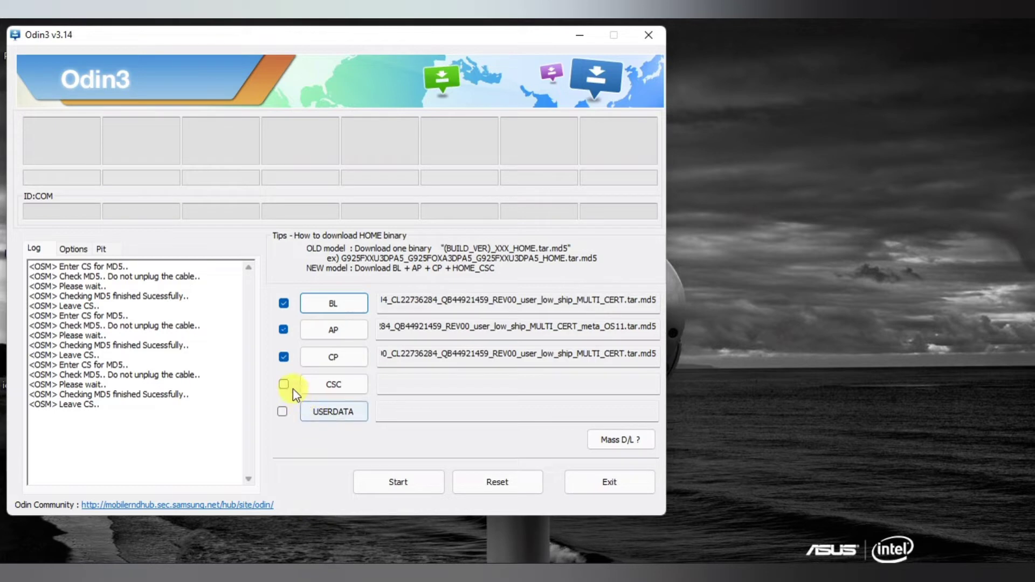
Load the CSC_OMC_OLE_A325FOLE2AUJ3 file, not the HOME_CSC one, into the CSC slot.
left_click(319, 386)
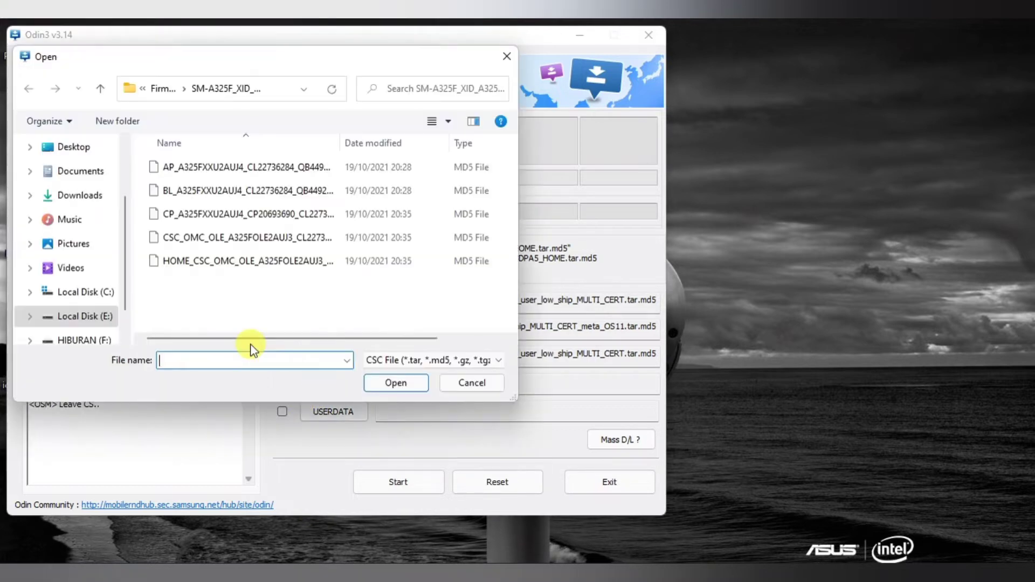
left_click(180, 239)
left_click(378, 383)
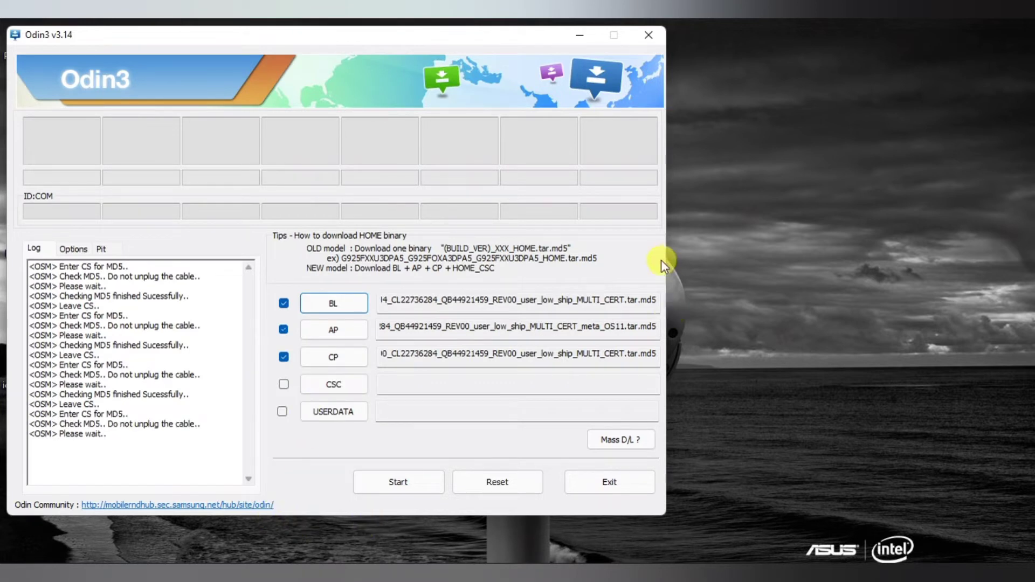
right_click(857, 289)
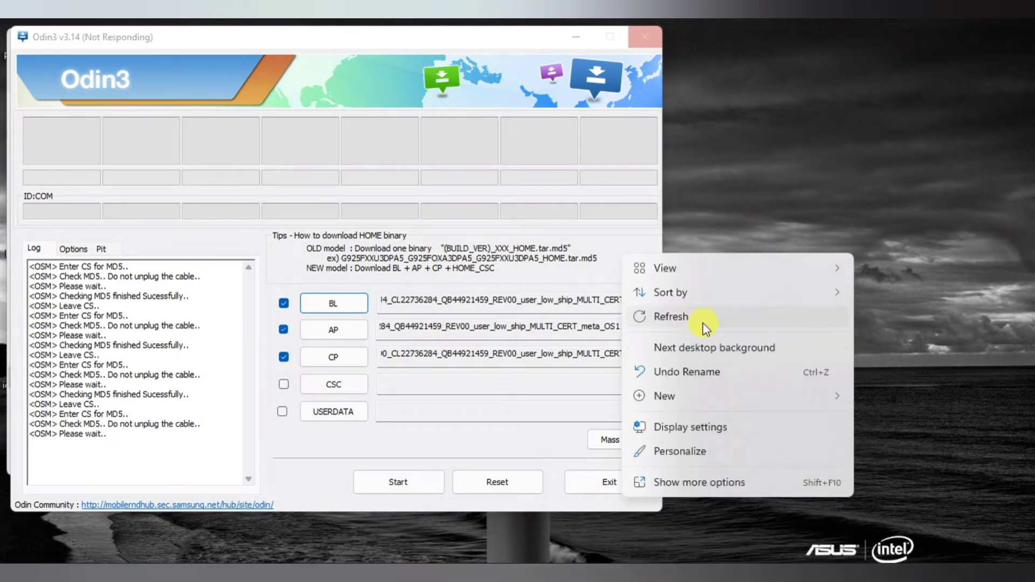
left_click(726, 319)
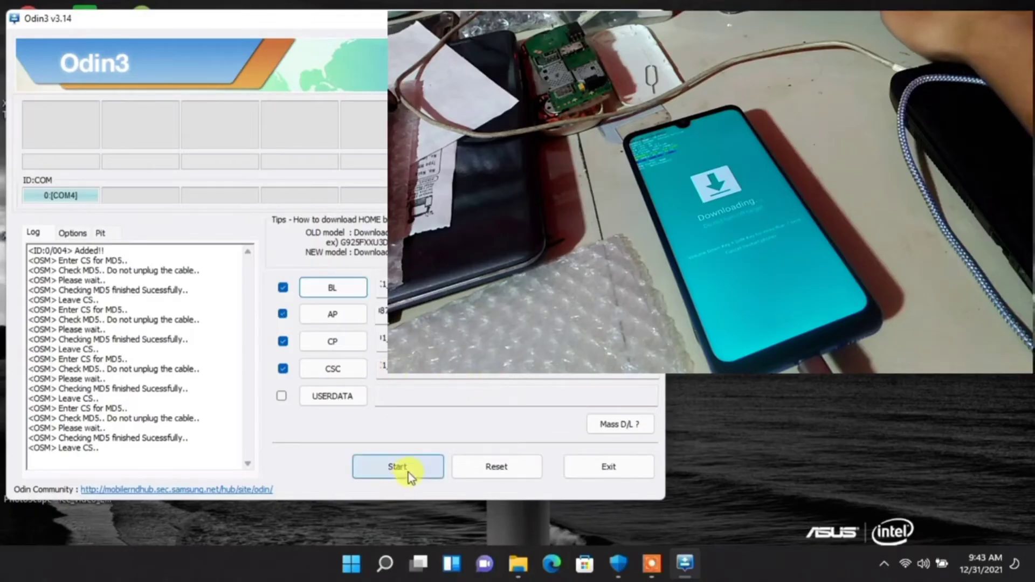
Start flashing the loaded BL, AP, CP and CSC files to the phone connected in download mode.
left_click(410, 475)
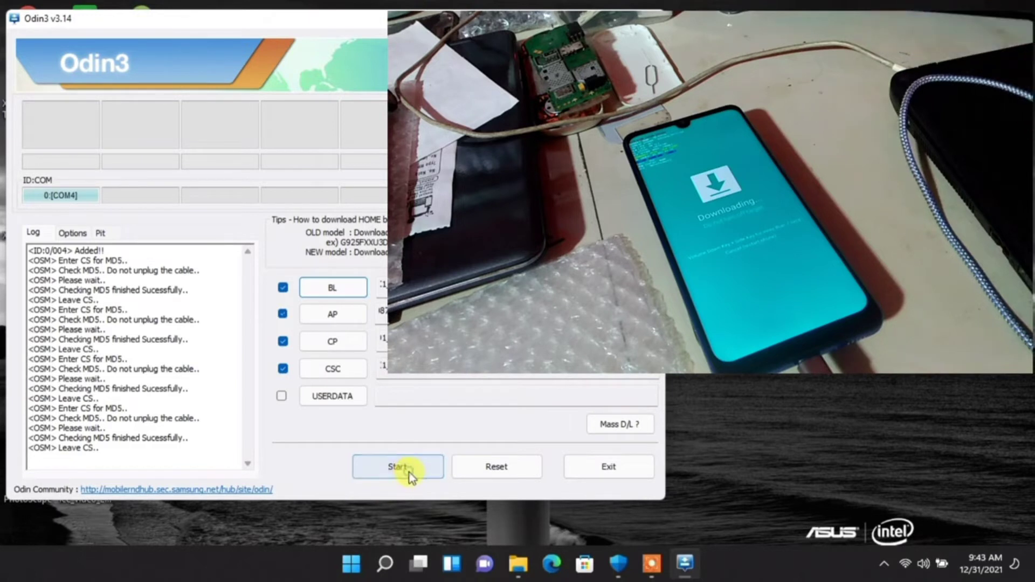